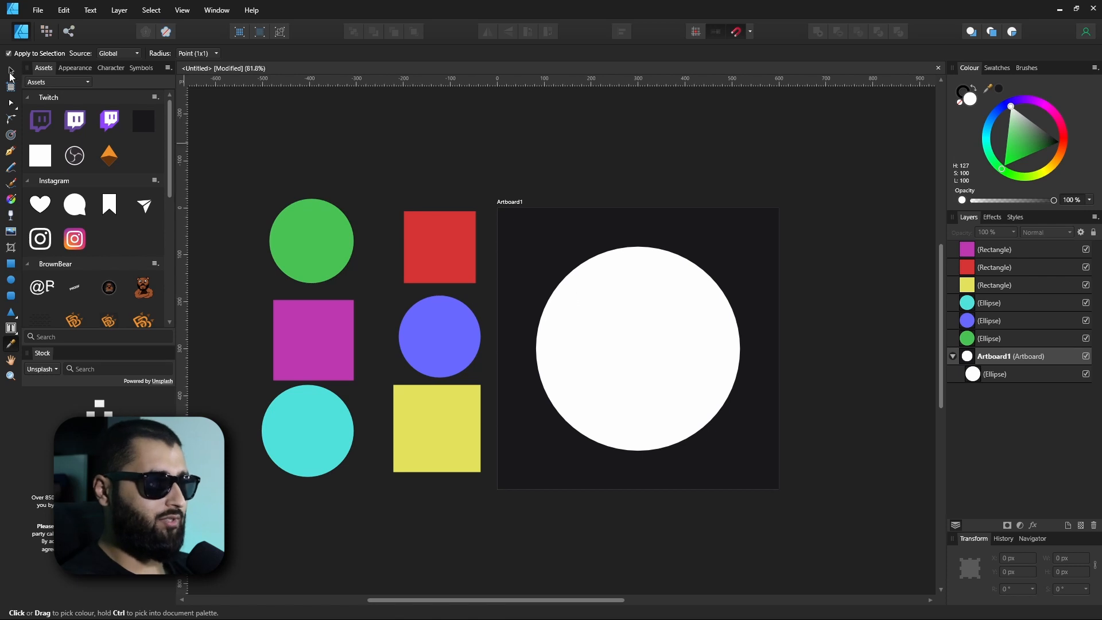
Fill the large white circle on the artboard with red, using the Colour Picker tool on the red square
click(11, 74)
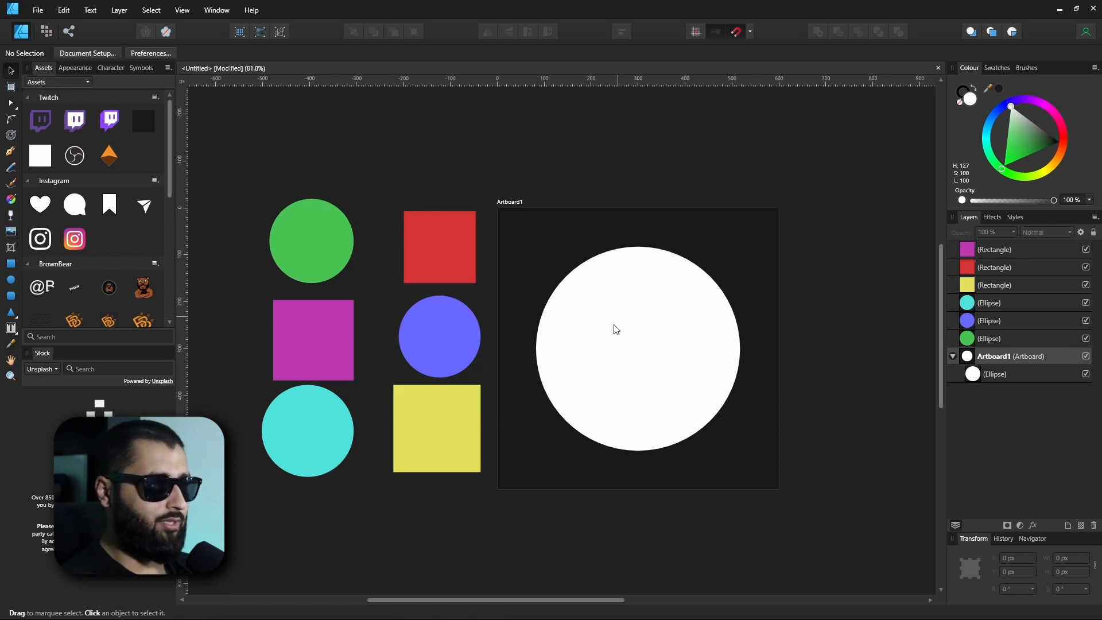
click(663, 336)
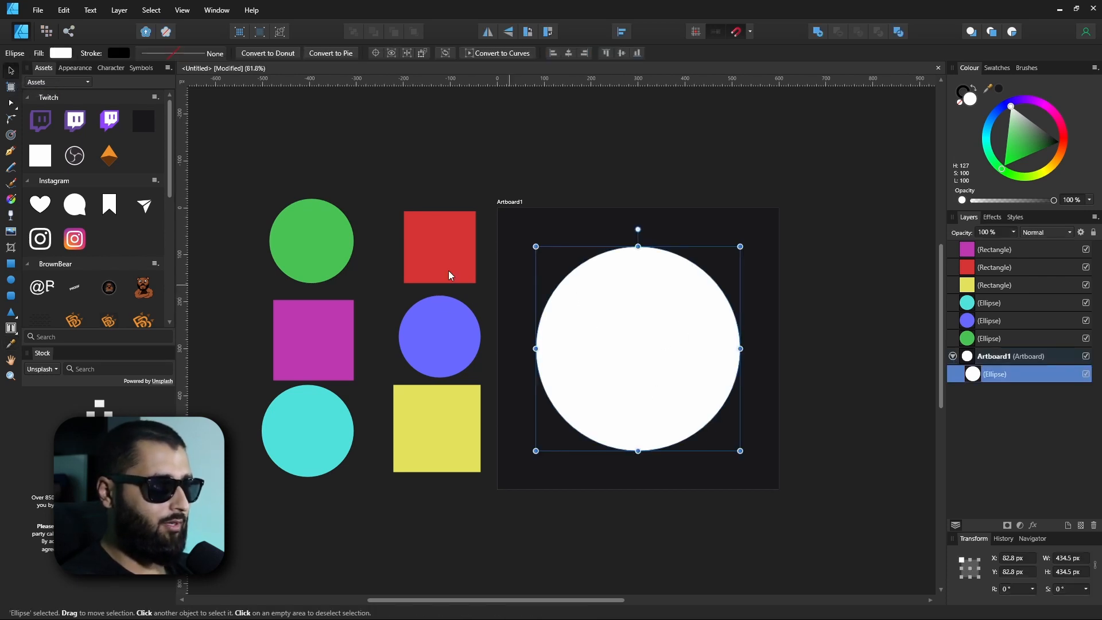
click(10, 343)
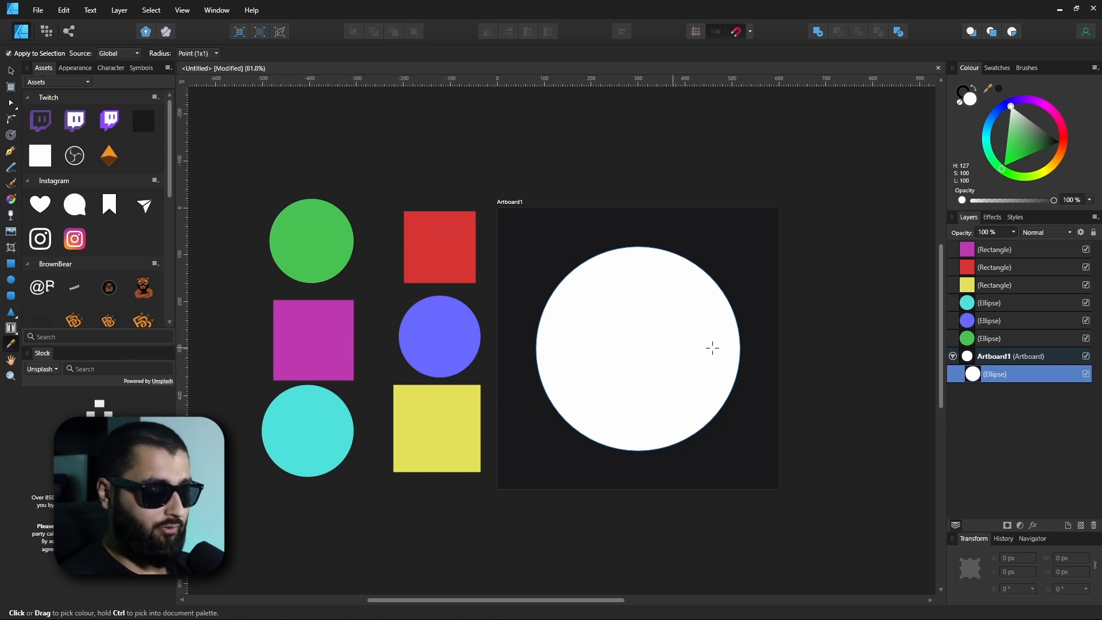
click(443, 248)
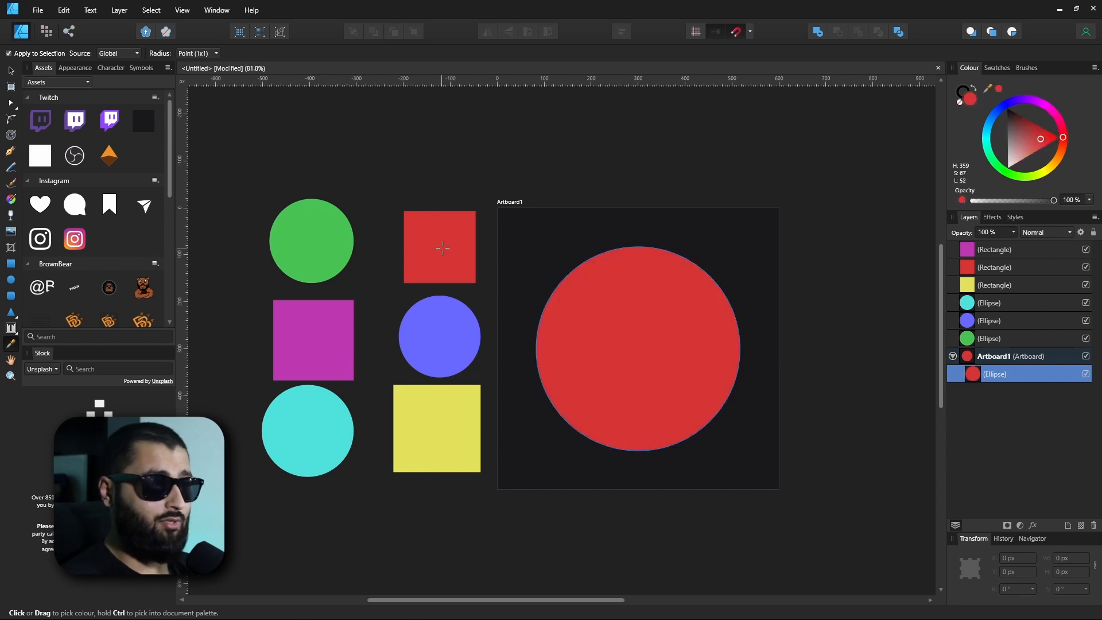
Resample the large circle's fill from the purple, green, blue, yellow, purple and cyan shapes in turn, ending on the red square
click(328, 334)
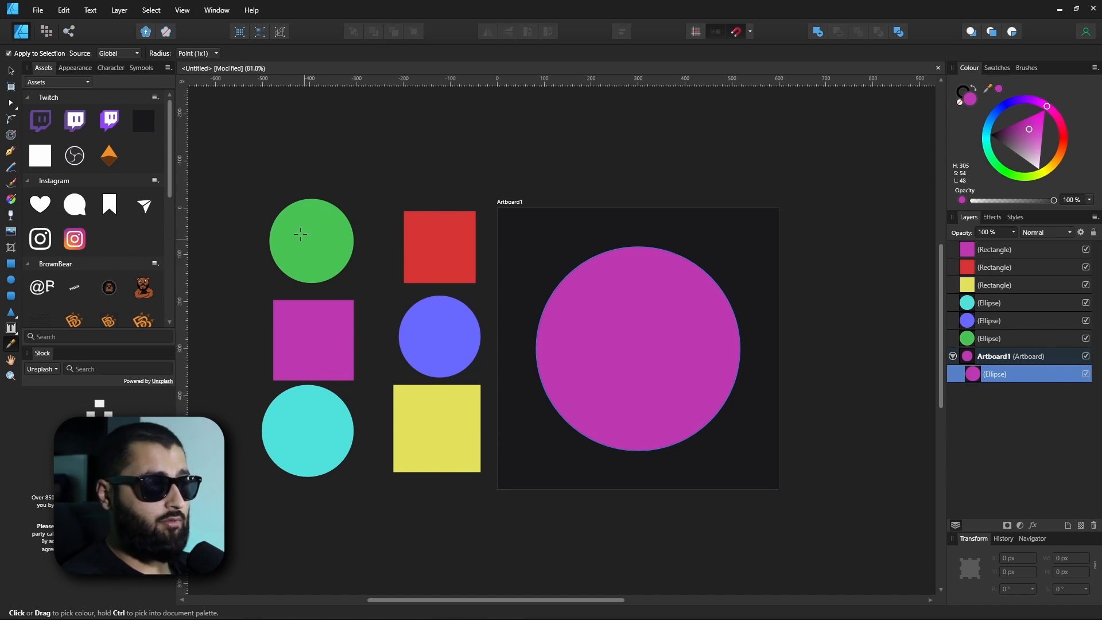
click(328, 259)
click(430, 330)
click(430, 441)
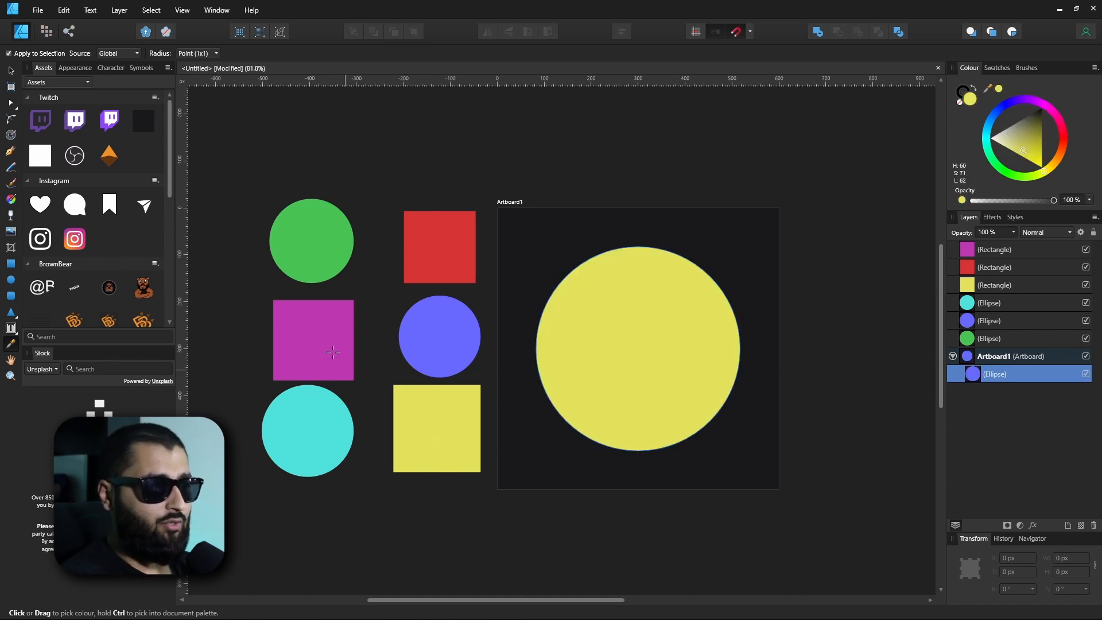
click(313, 340)
click(315, 431)
click(438, 241)
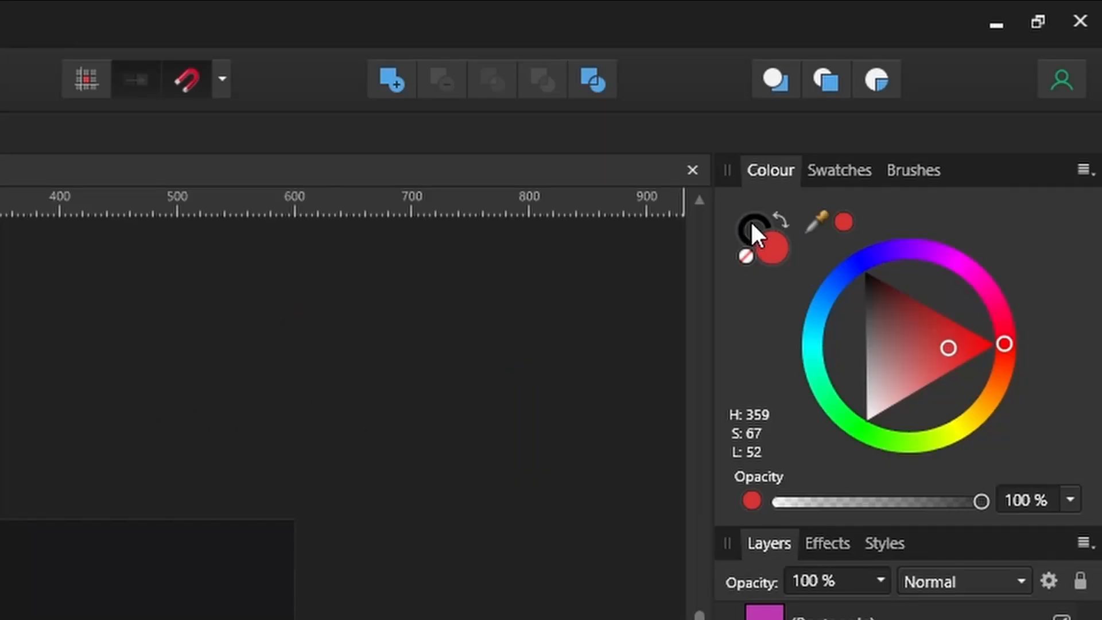
Make the stroke colour active and give the large circle a black stroke 13.8 pt wide
click(751, 223)
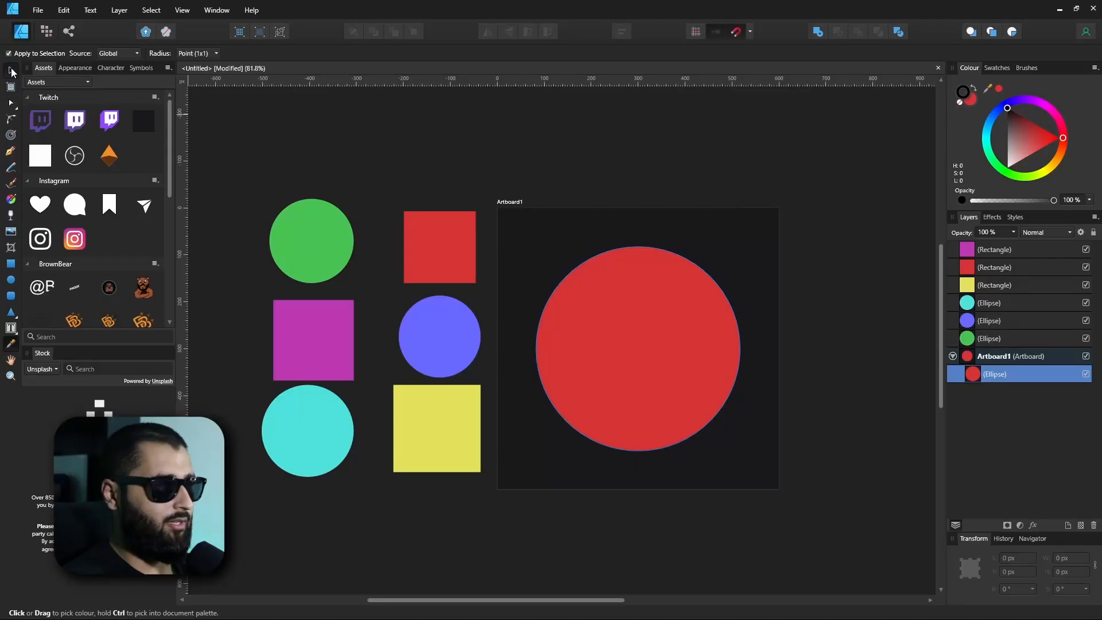
click(184, 55)
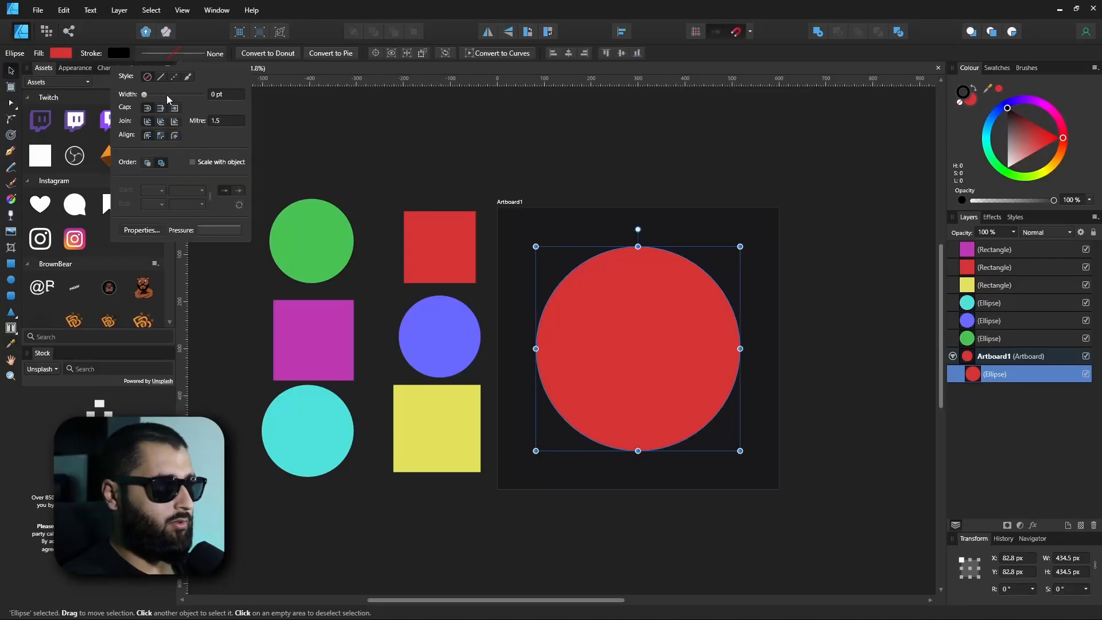
drag(163, 94, 172, 93)
click(177, 52)
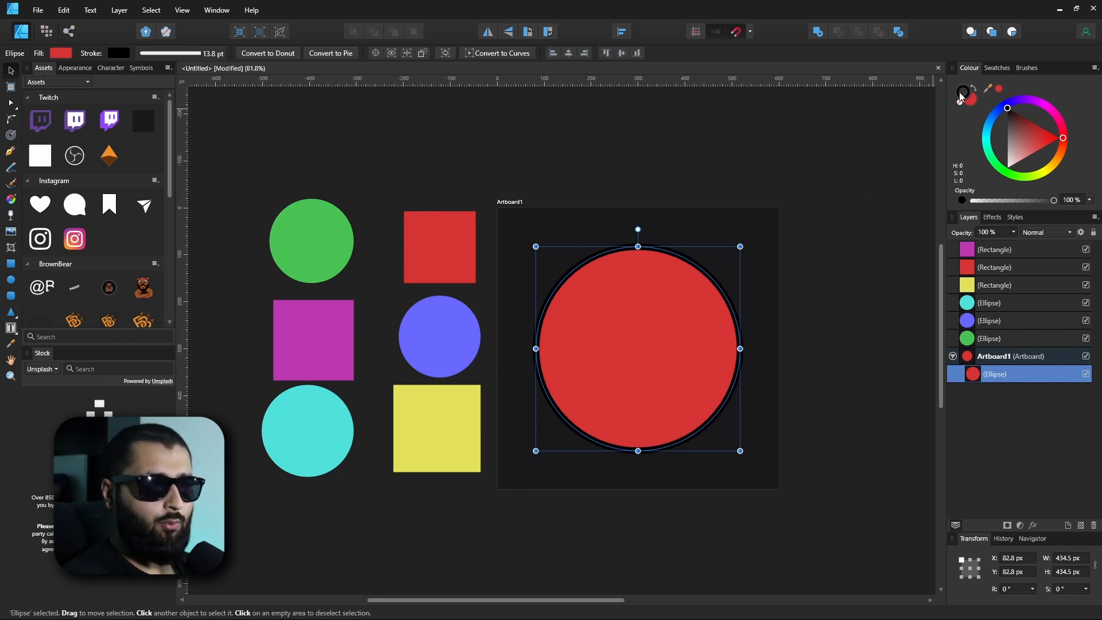
Sample the large circle's stroke colour from several surrounding shapes with the Colour Picker tool, ending on the yellow square
click(11, 345)
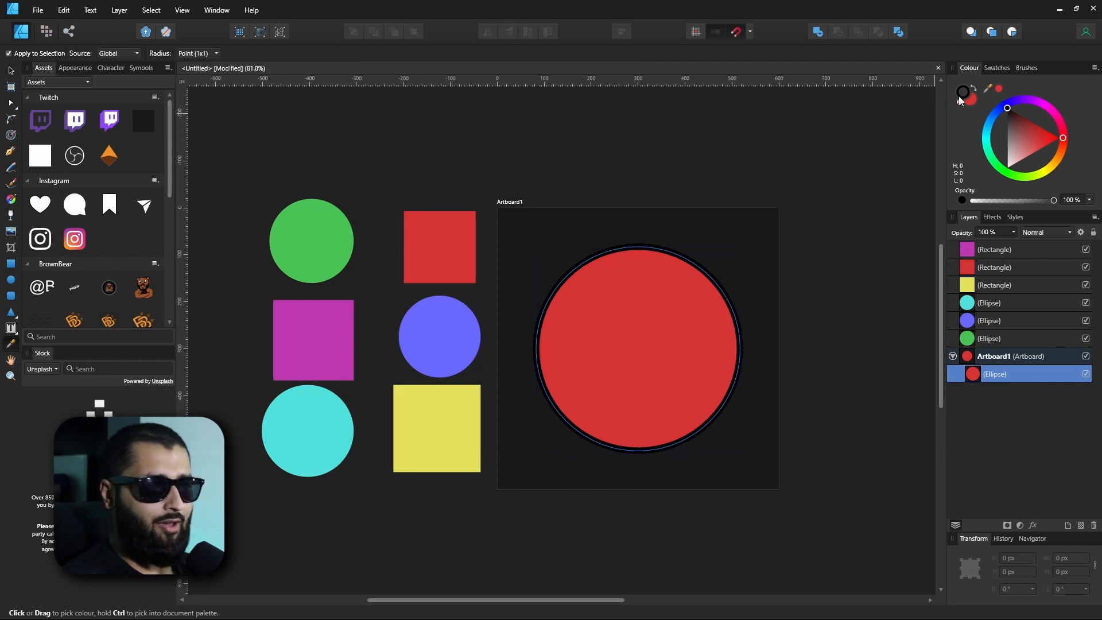
click(323, 248)
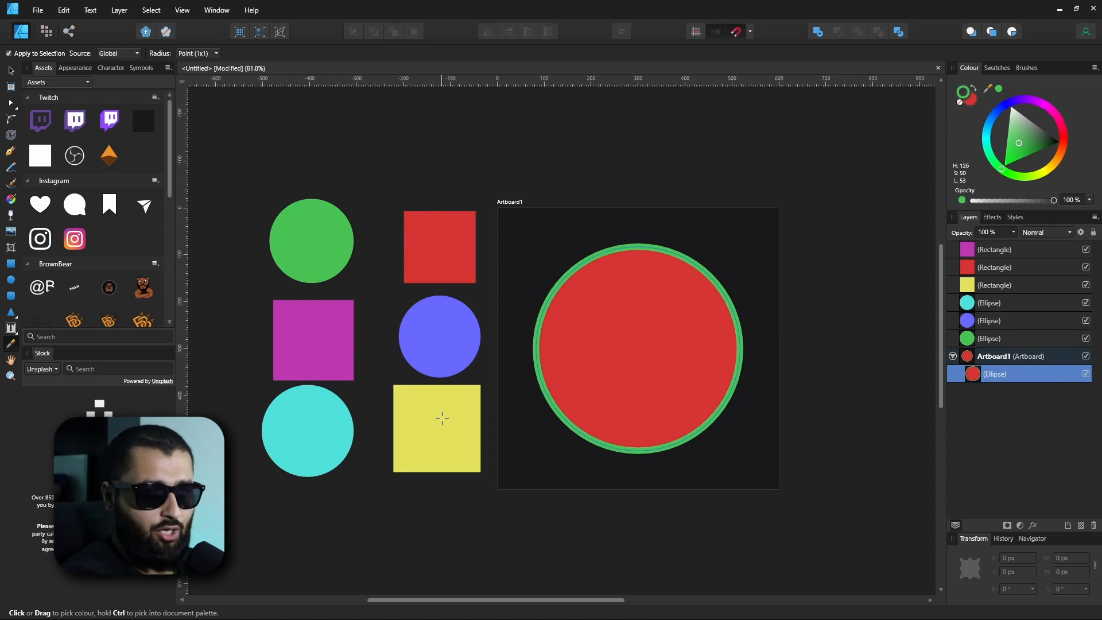
click(454, 441)
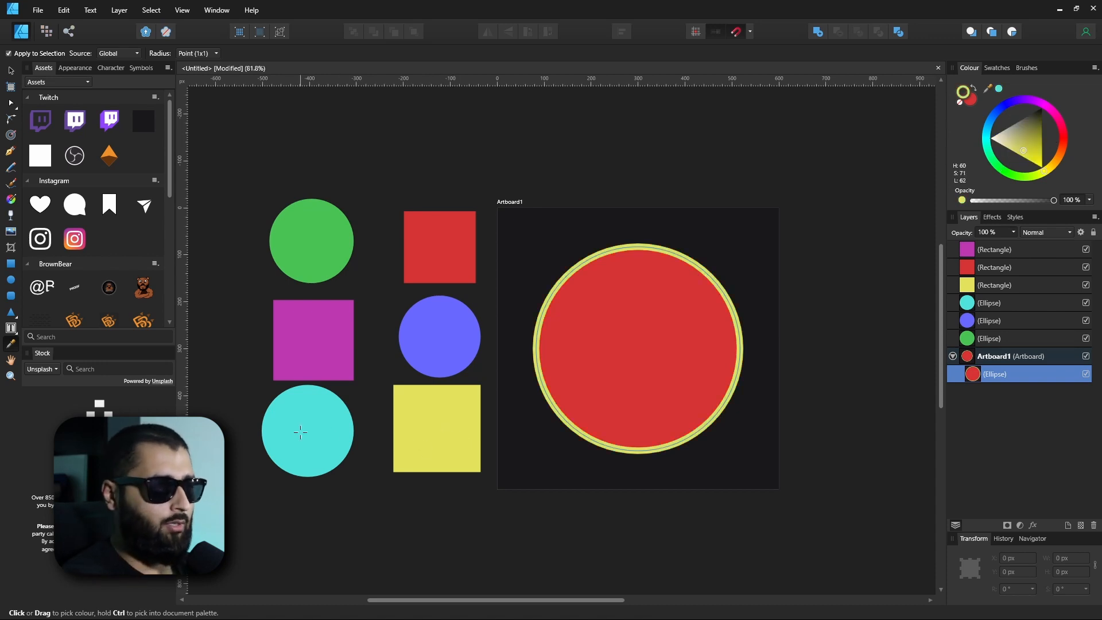
click(348, 355)
click(422, 321)
click(431, 265)
click(409, 431)
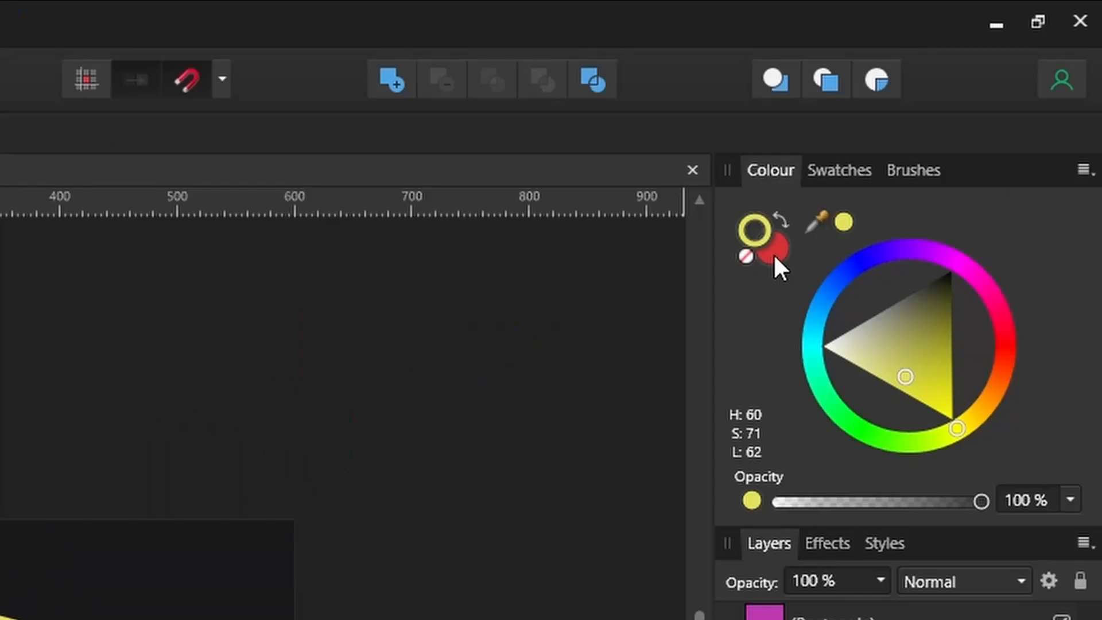
Make the fill colour active, sample the purple square for the large circle's fill, and deselect the circle
click(971, 101)
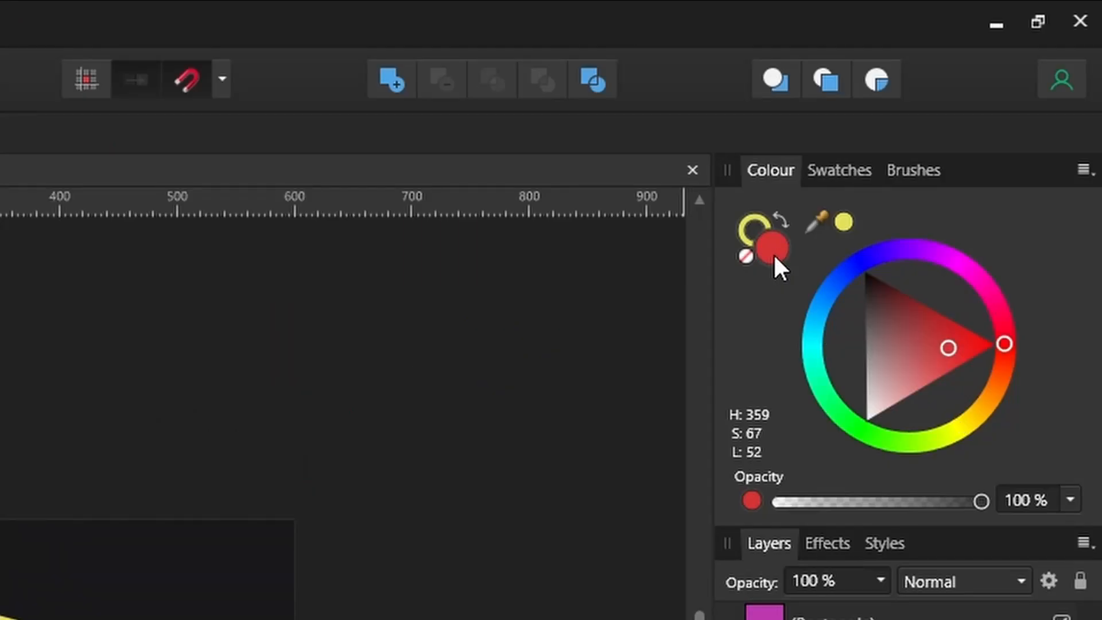
click(338, 361)
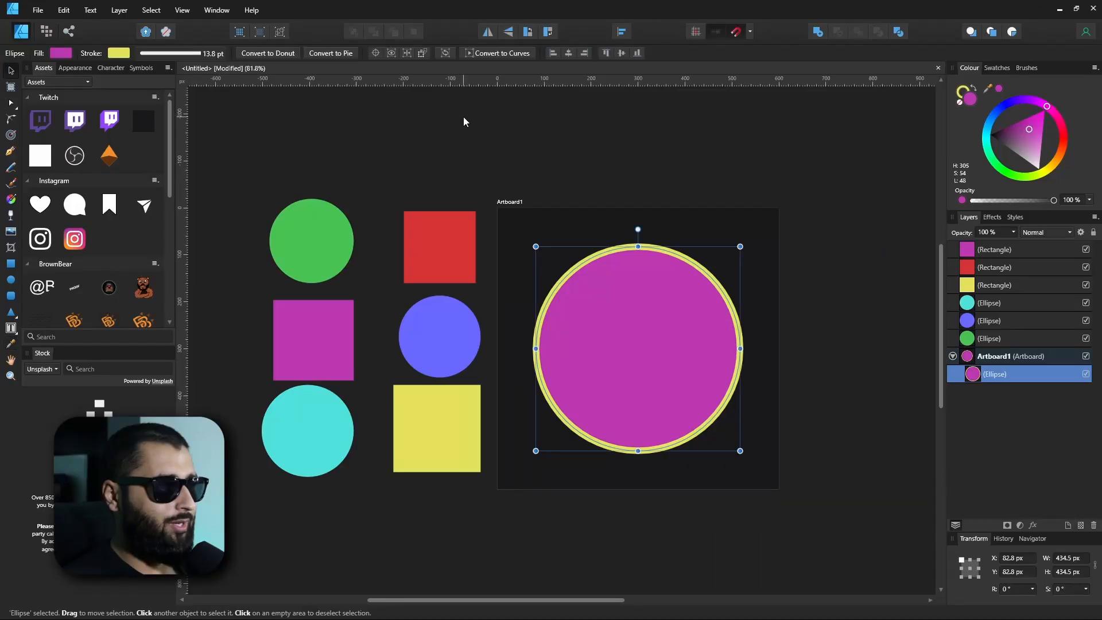
click(463, 119)
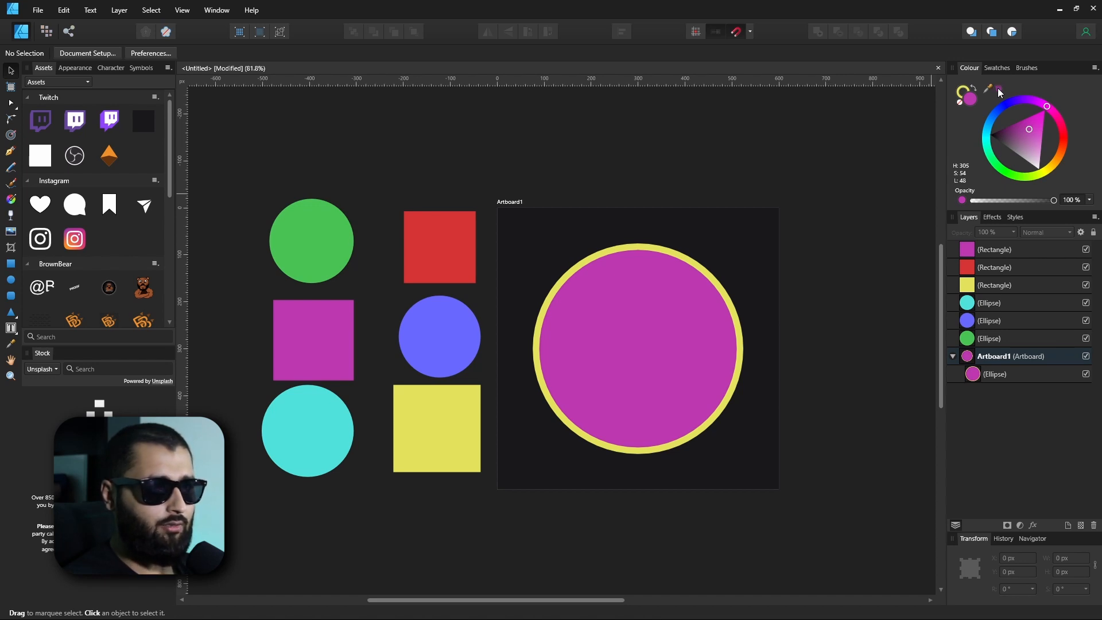
Sample green from the small green circle with the Colour panel's picker and apply it as the large circle's fill
drag(999, 92, 312, 242)
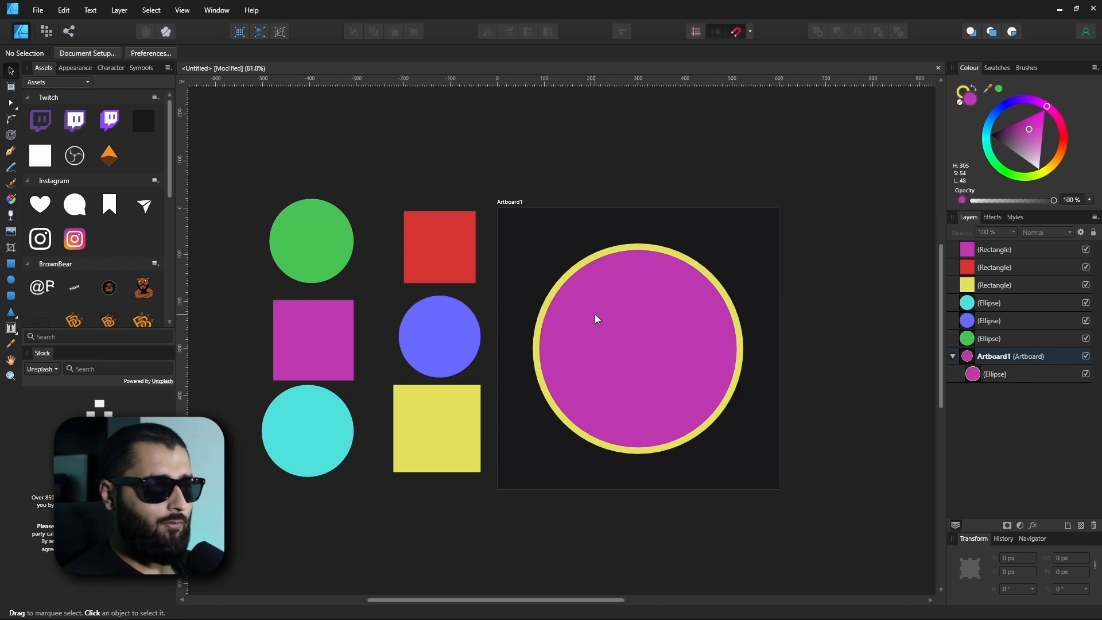
click(646, 325)
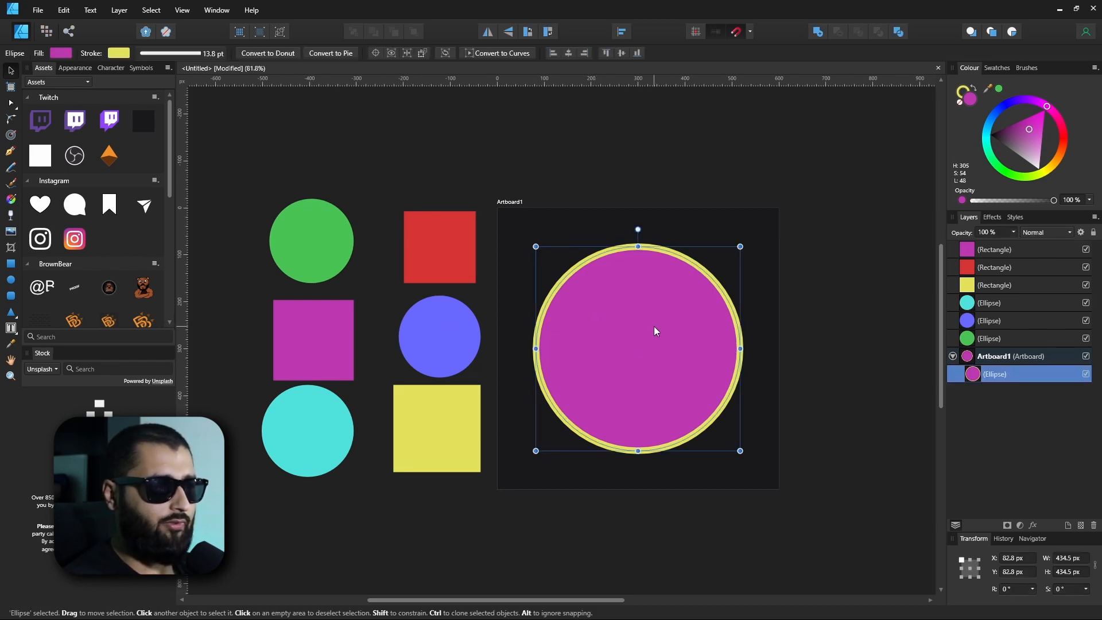
click(998, 89)
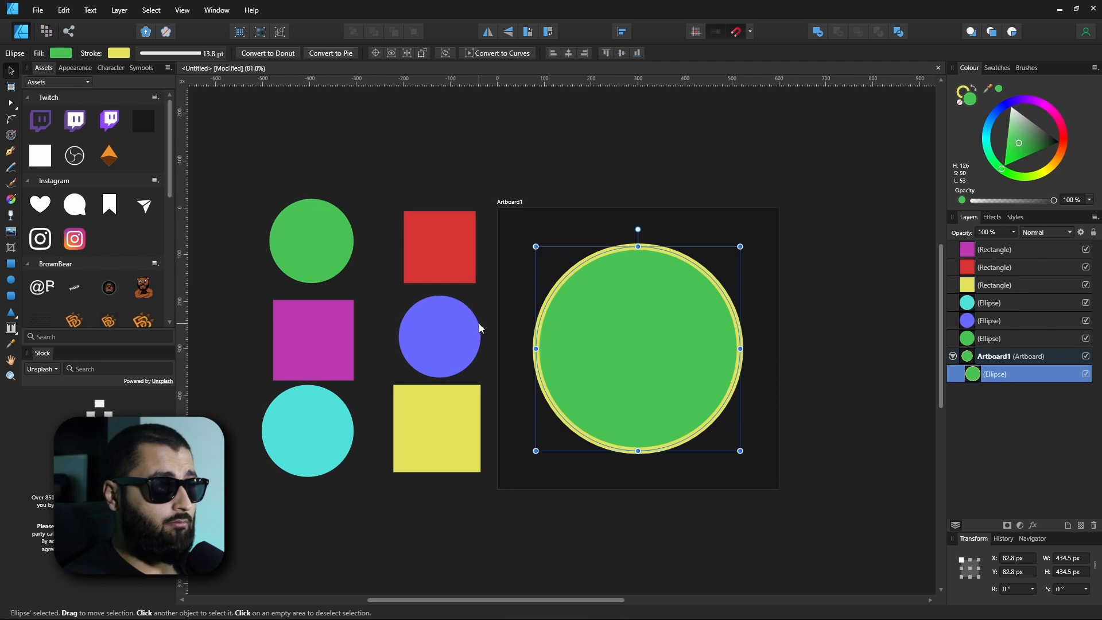
Apply the sampled green to the small blue circle, the yellow square and the red square
click(449, 343)
click(999, 89)
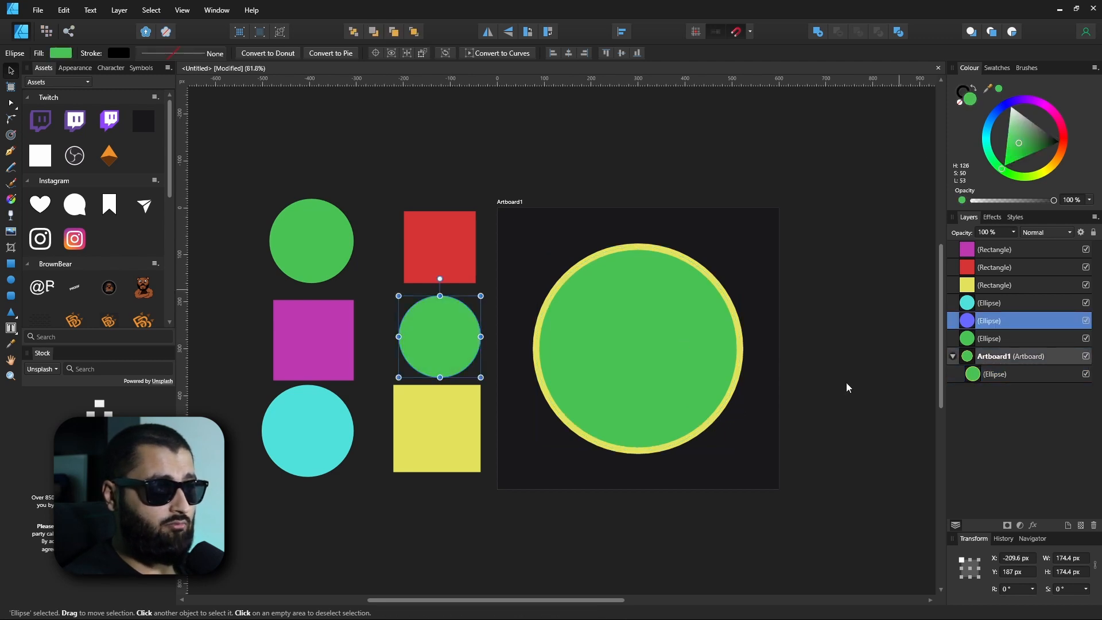
click(471, 444)
click(998, 89)
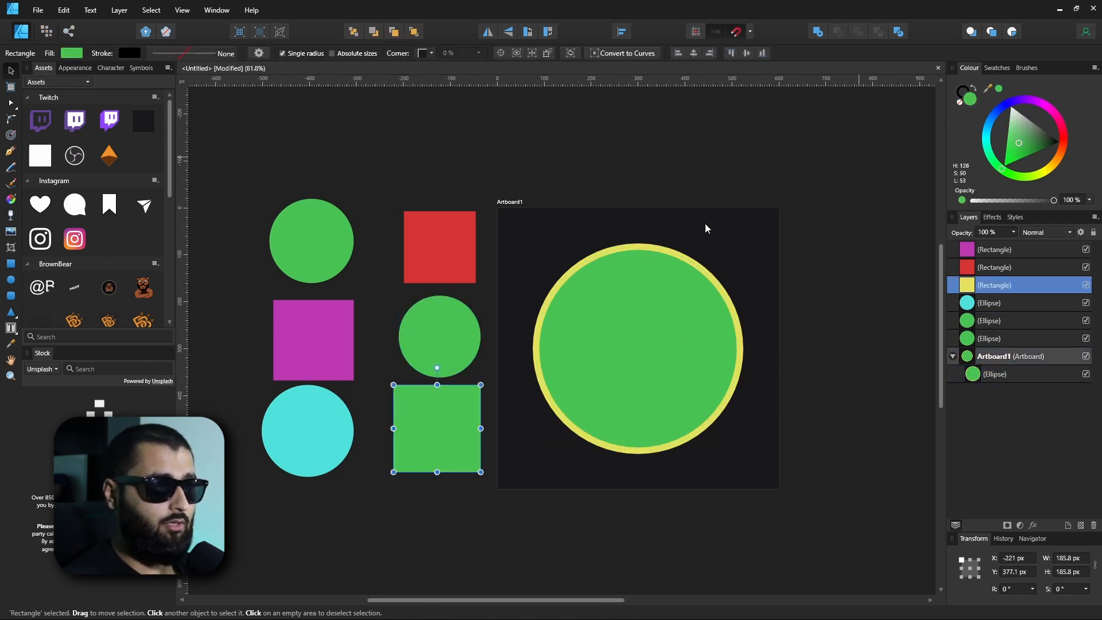
click(442, 258)
click(998, 89)
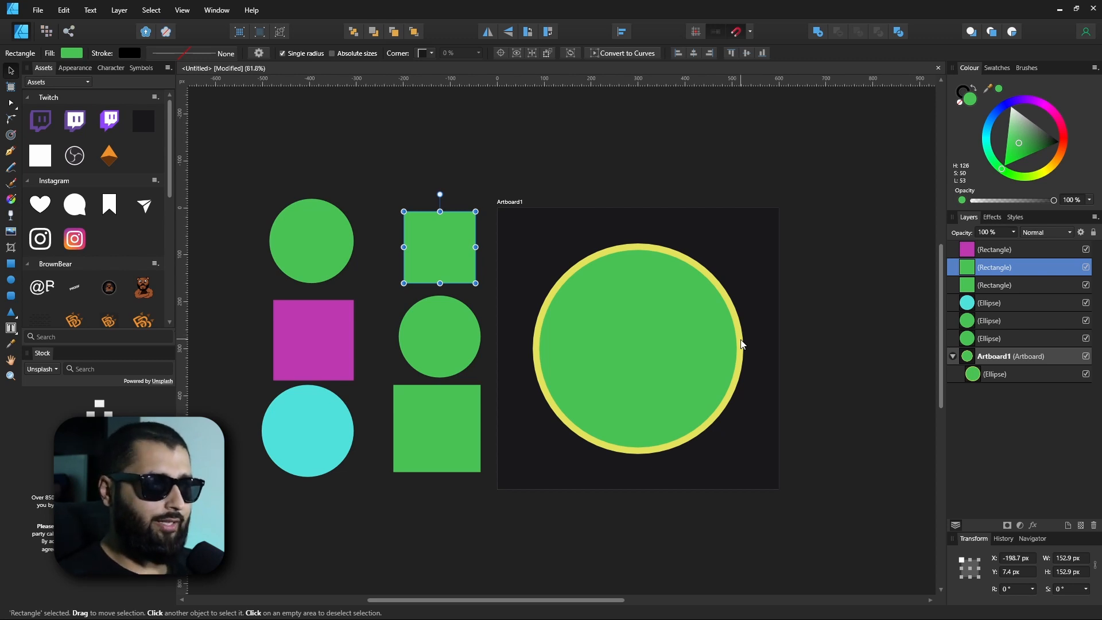
Undo the green fills on the red square, the yellow square and the small blue circle
key(ctrl+z)
key(ctrl+z)
key(ctrl+z)
key(ctrl+z)
key(ctrl+z)
key(ctrl+z)
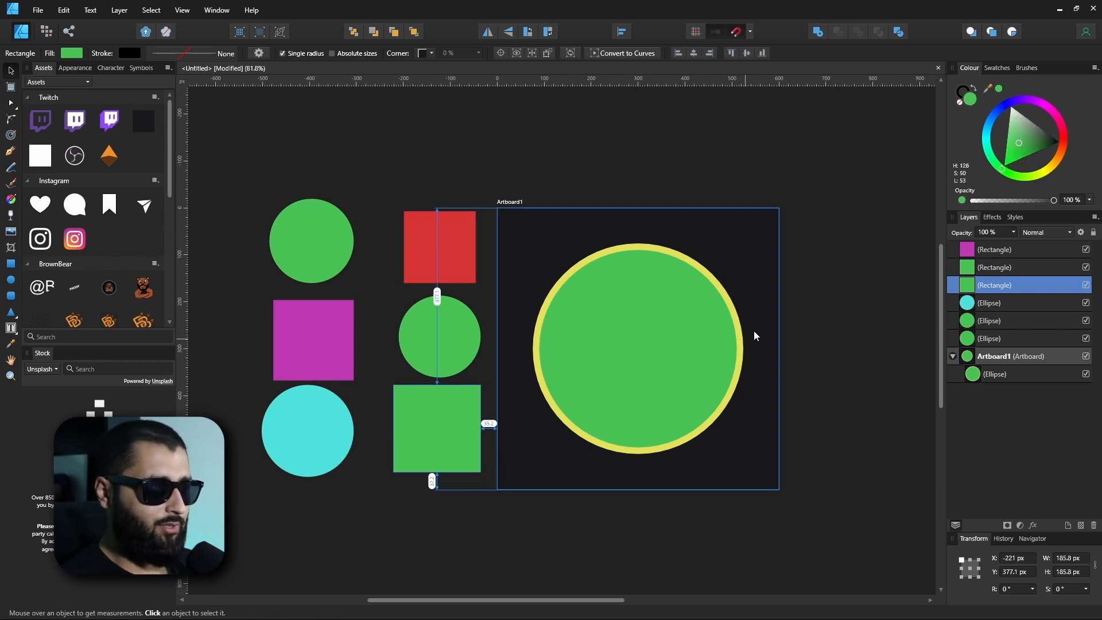
Inspect the large circle's green with the Colour panel picker's magnifier, ending the sample on the dark canvas outside the artboard
drag(999, 90, 626, 308)
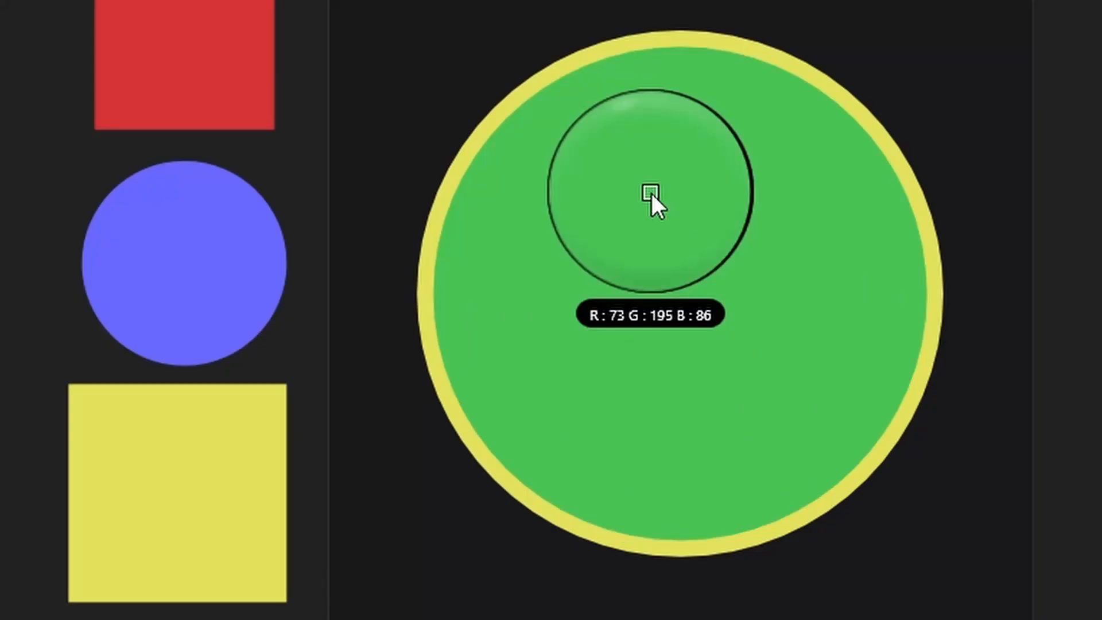
drag(652, 194, 653, 194)
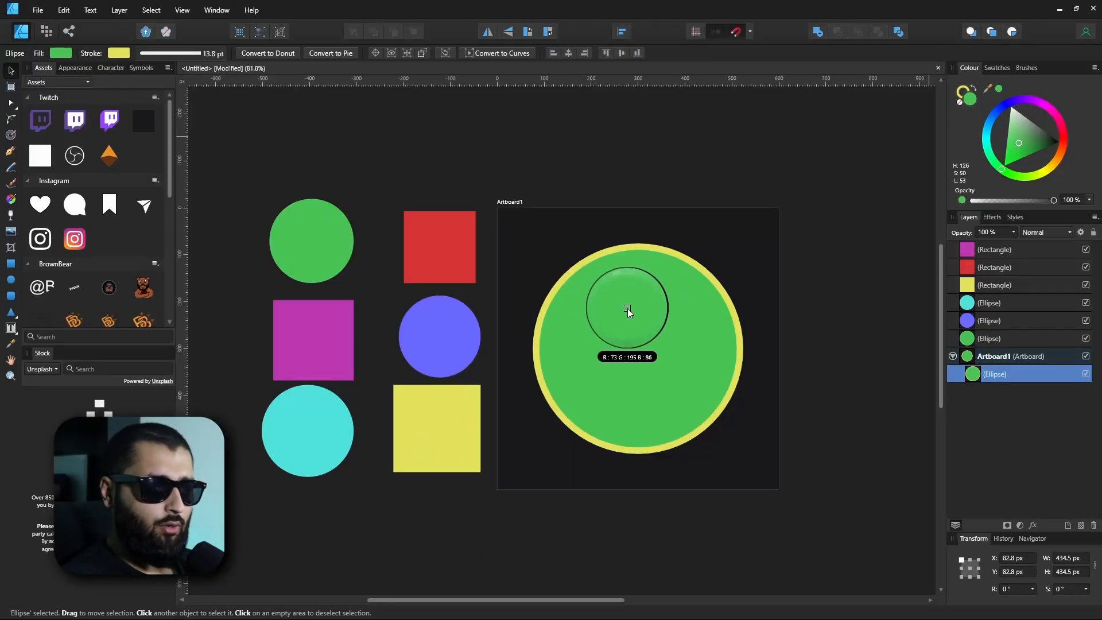
drag(627, 308, 628, 309)
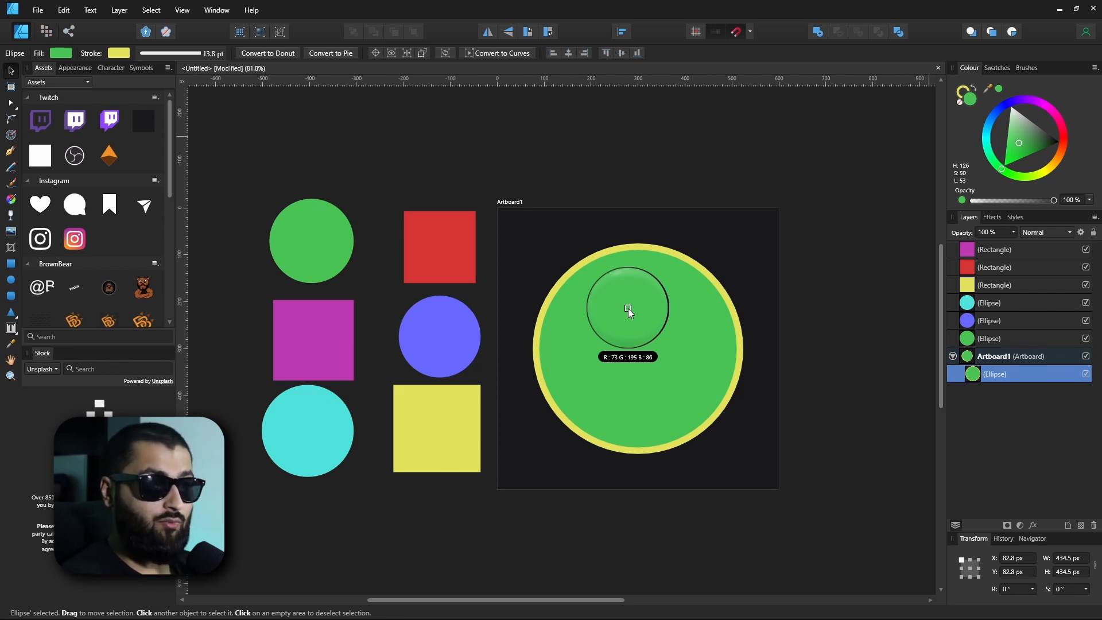
drag(627, 308, 627, 311)
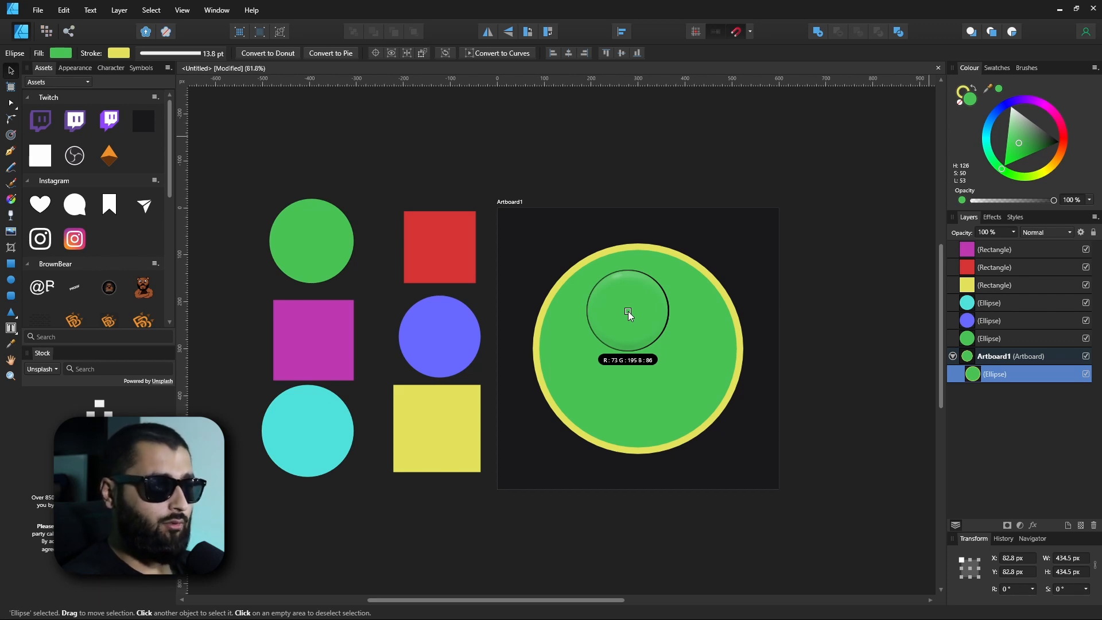
drag(627, 311, 806, 174)
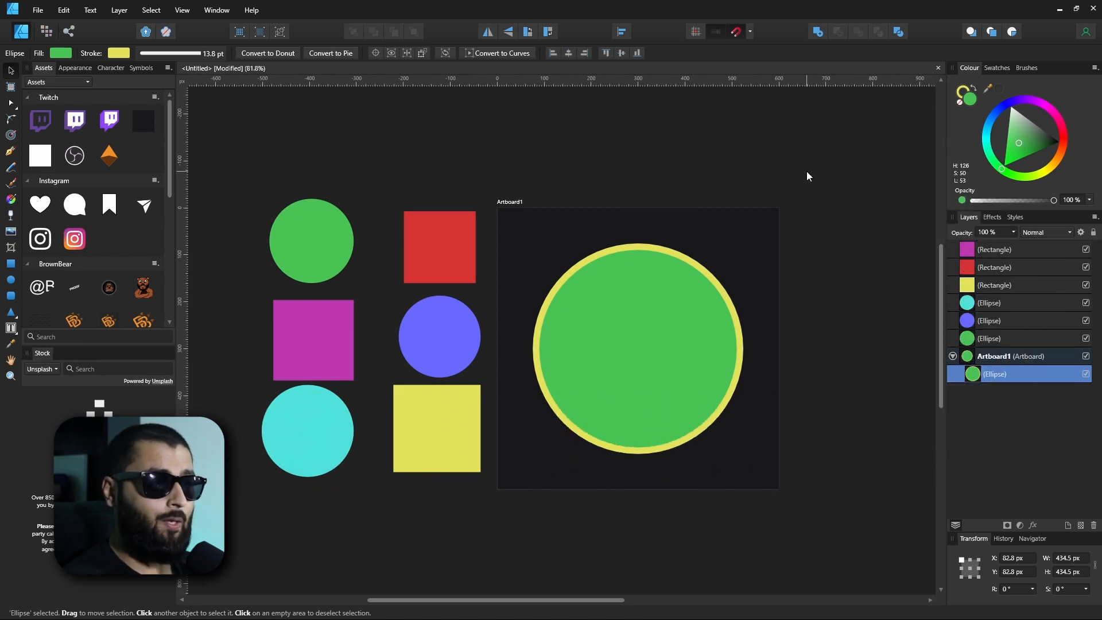
Shrink the application window to expose the desktop wallpaper, sample its dark blue, and fill the small green circle with it
double_click(813, 11)
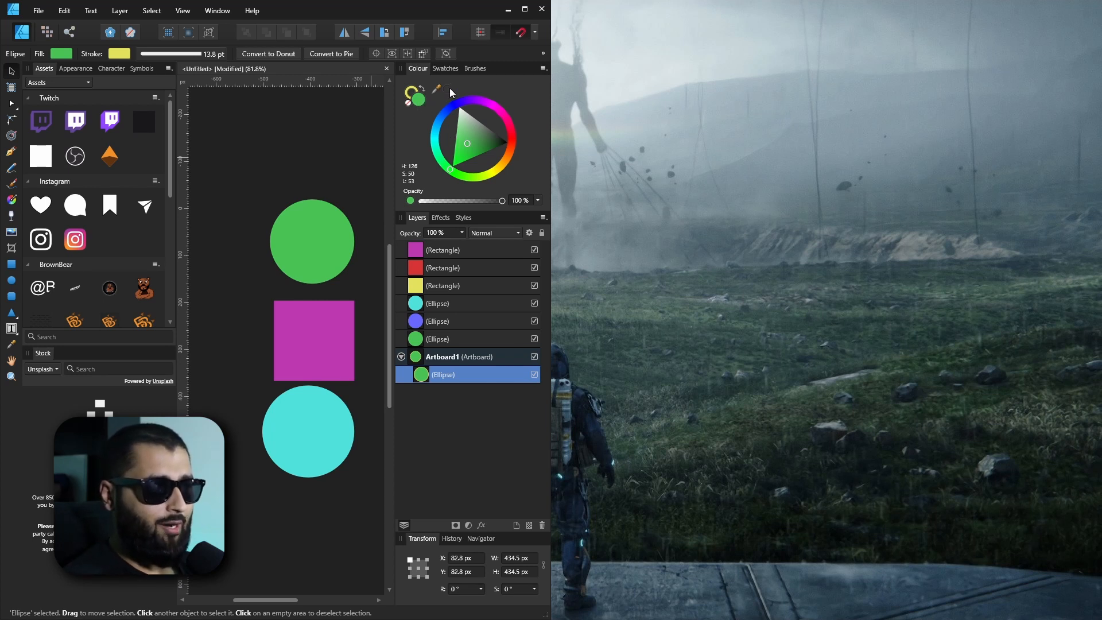
drag(449, 89, 589, 420)
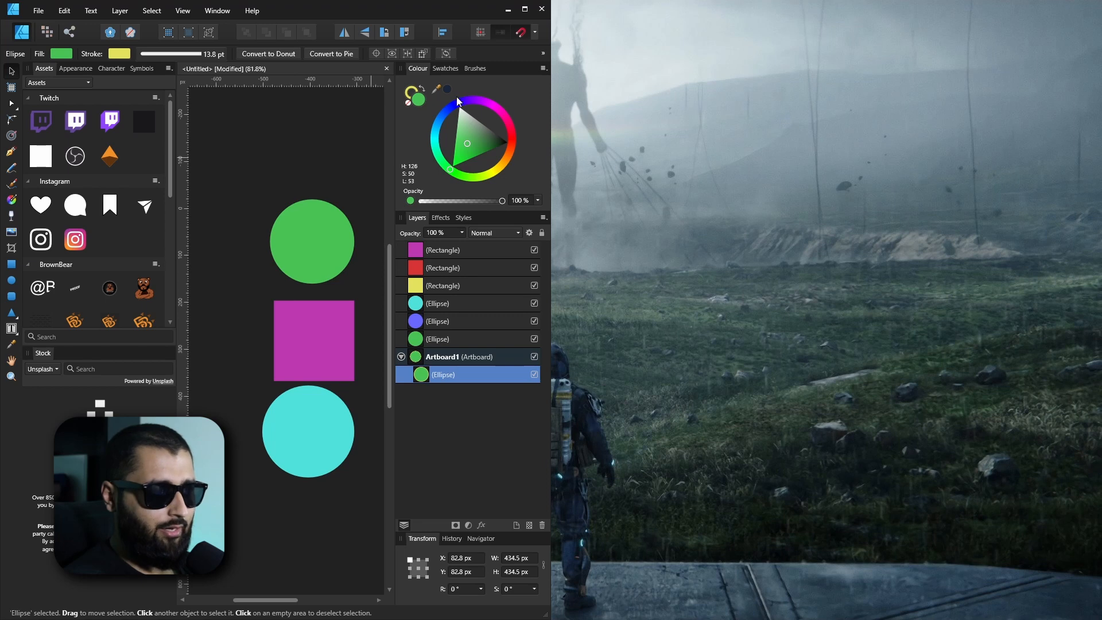
click(311, 260)
click(447, 90)
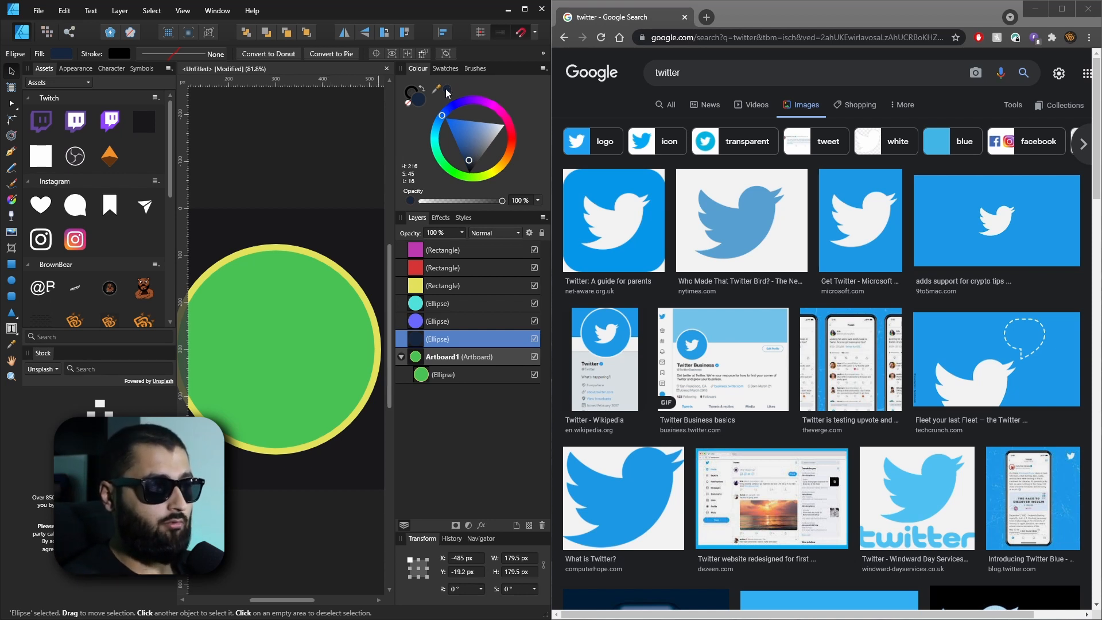
Sample the Twitter blue from a logo image in the browser's search results and apply it as the large circle's fill
drag(456, 105, 938, 218)
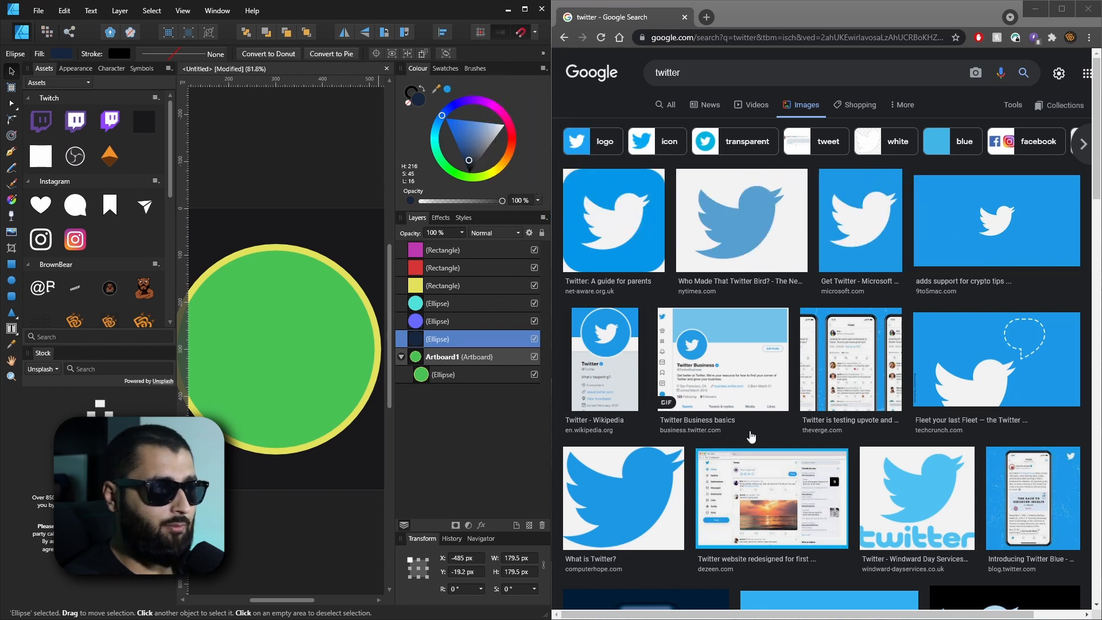
click(294, 342)
click(449, 91)
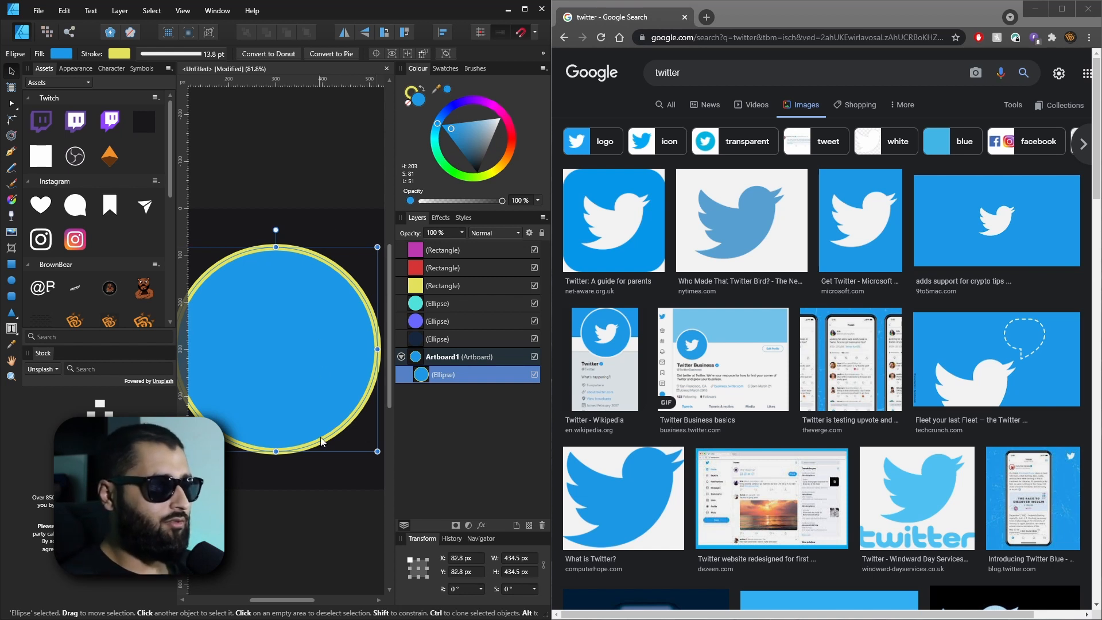
Find the Font Awesome twitter bird asset, add it to the artboard and place it over the blue circle at about X 122 px, Y 187 px
drag(232, 192, 340, 147)
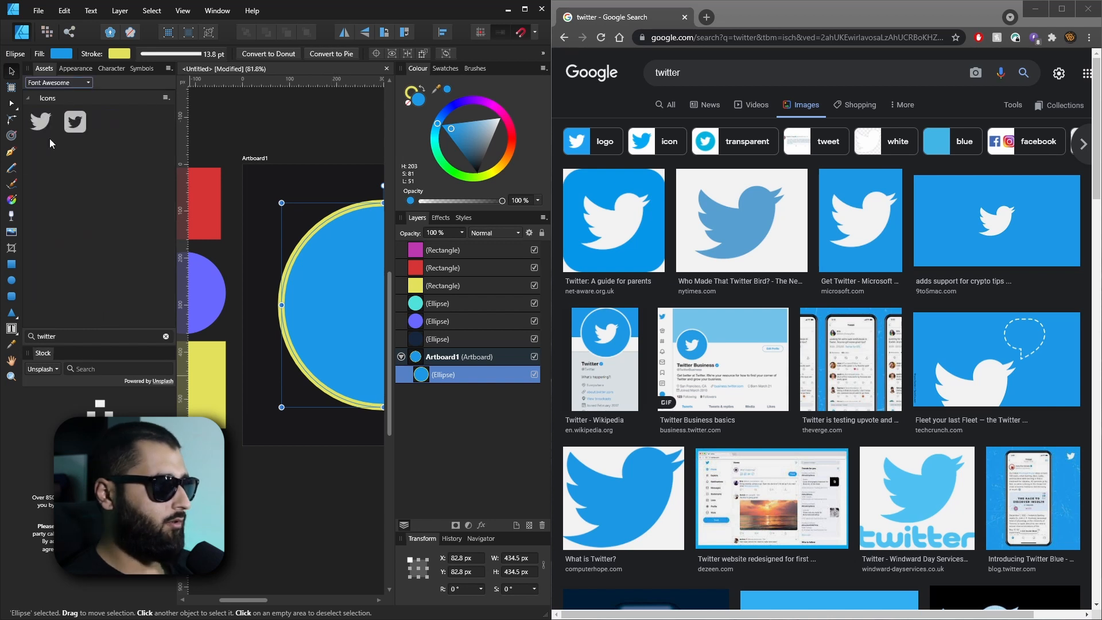
drag(42, 122, 353, 321)
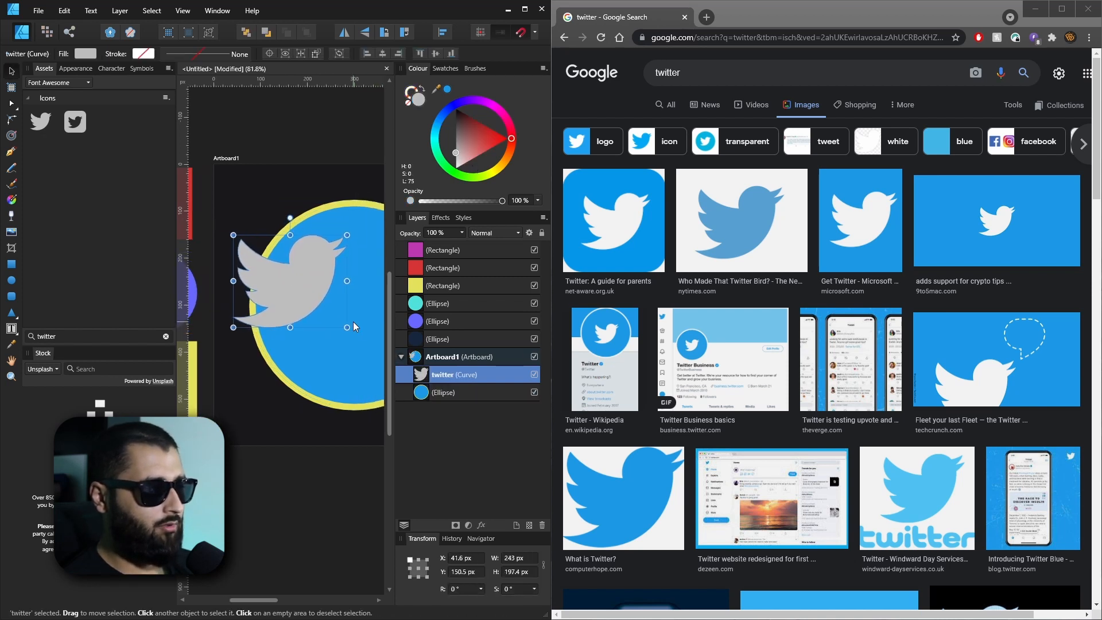
drag(288, 282, 325, 298)
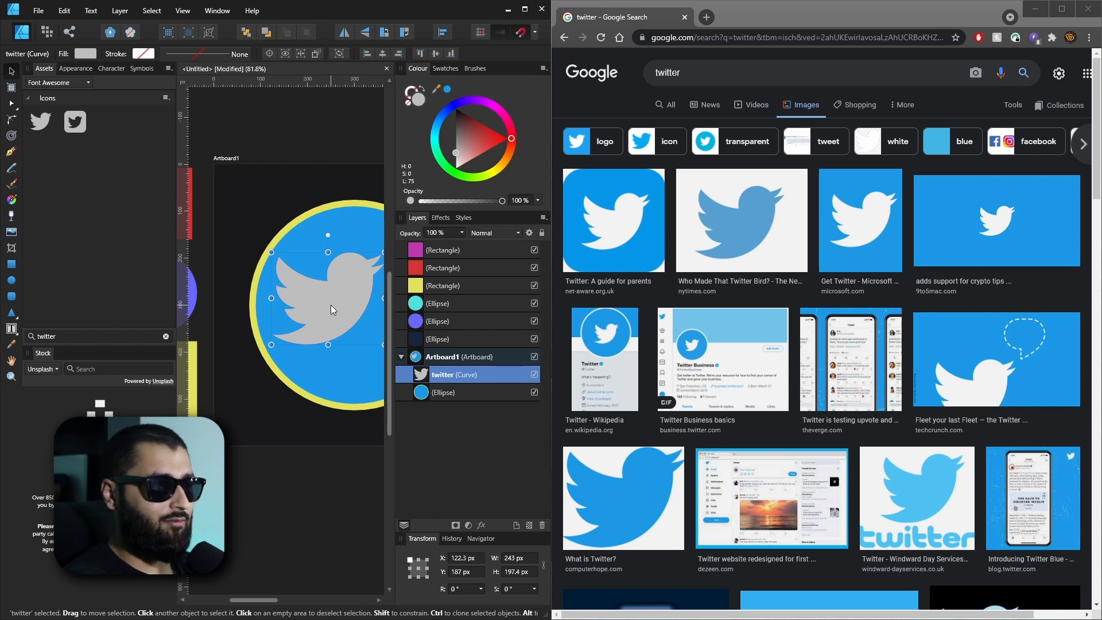
Sample the Twitter blue from a logo image in the browser's search results and apply it as the bird's fill
drag(436, 89, 864, 182)
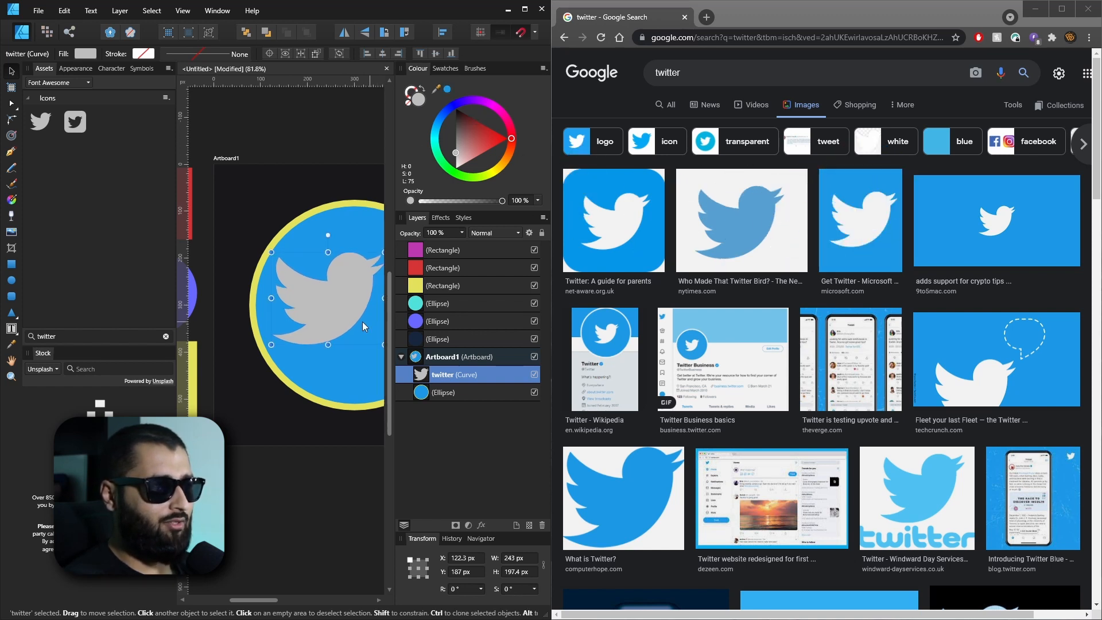
click(447, 89)
click(351, 217)
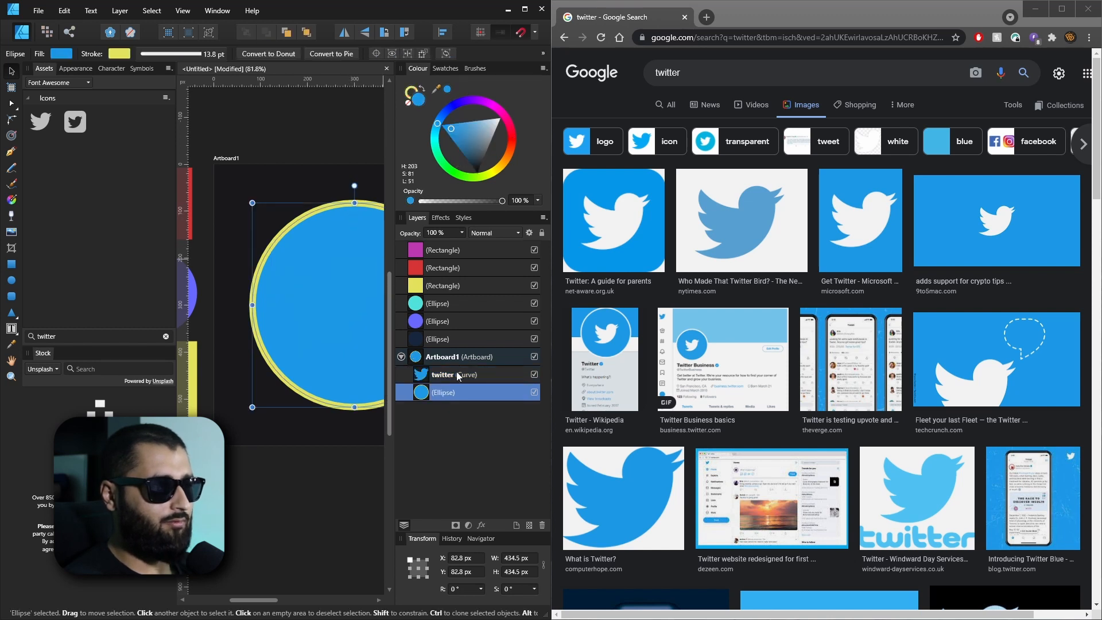
Hide the large ellipse beneath the twitter curve and move the bird to about X 80 px, Y 170 px on the artboard
click(480, 377)
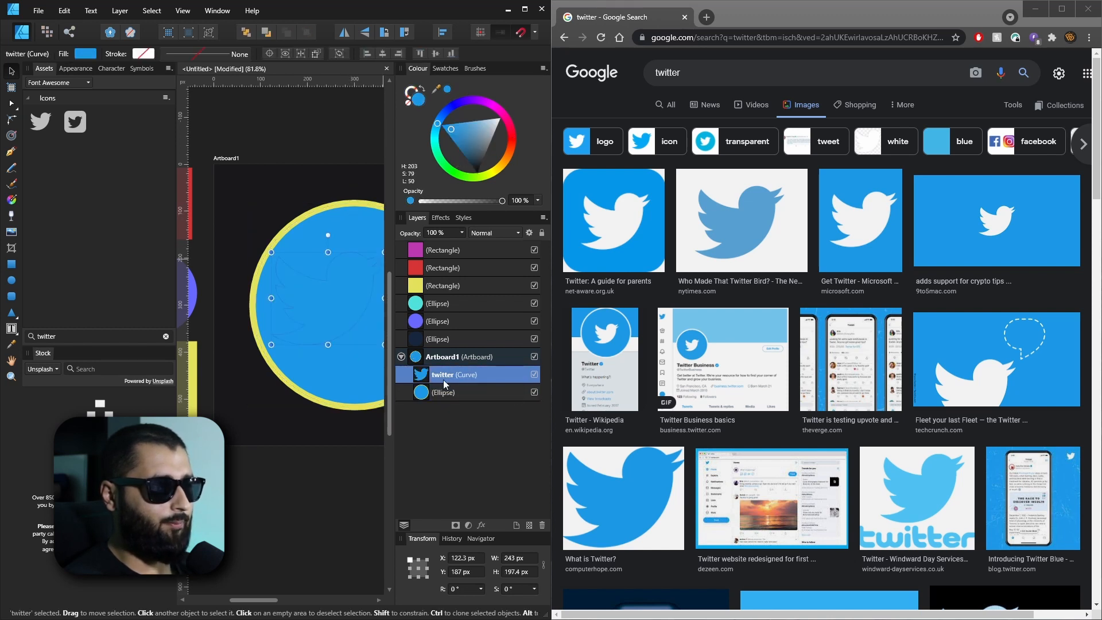
click(534, 392)
drag(344, 303, 324, 295)
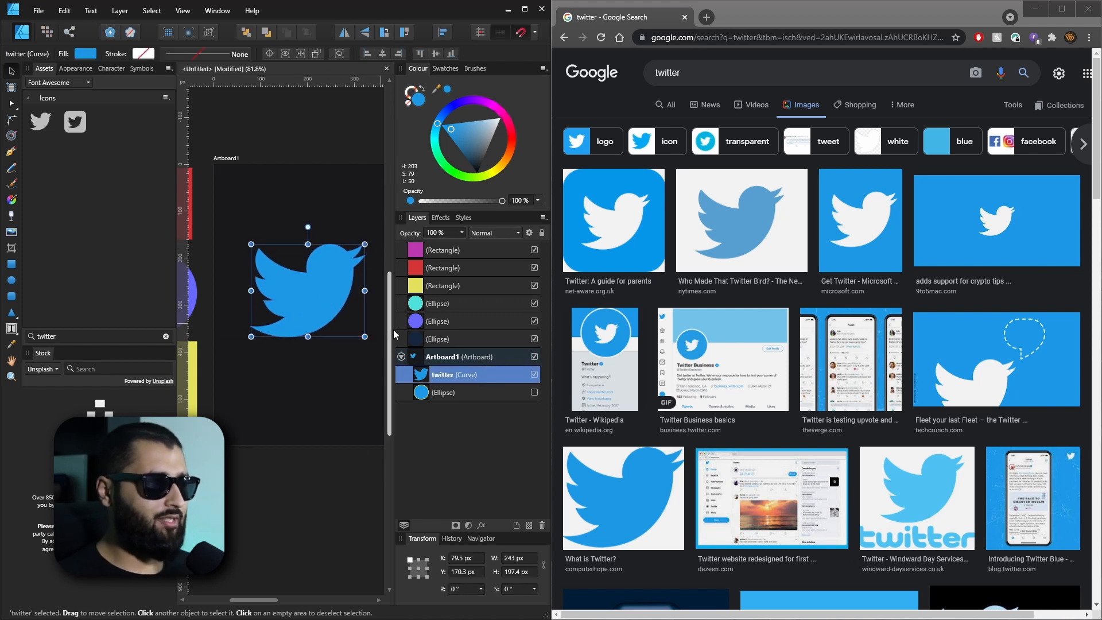